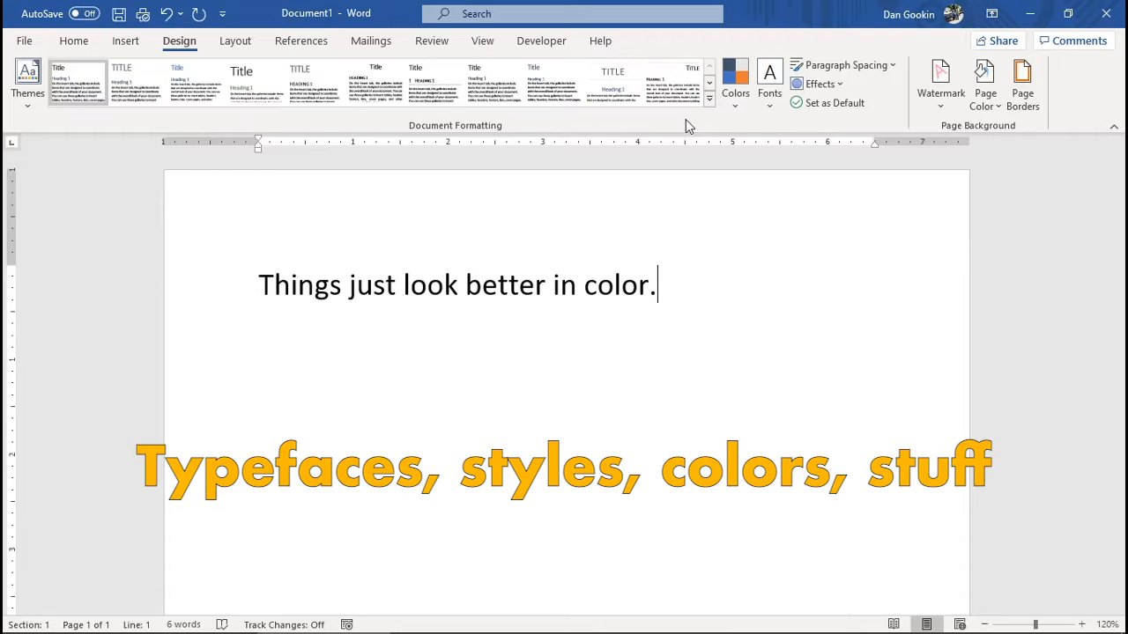
left_click(738, 106)
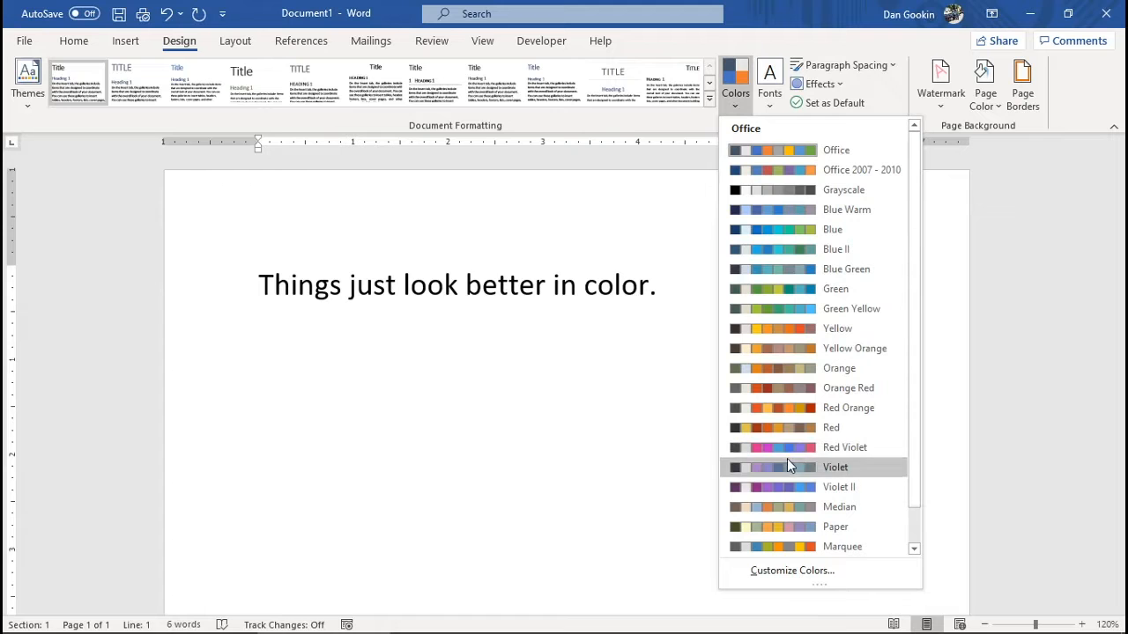
left_click(768, 571)
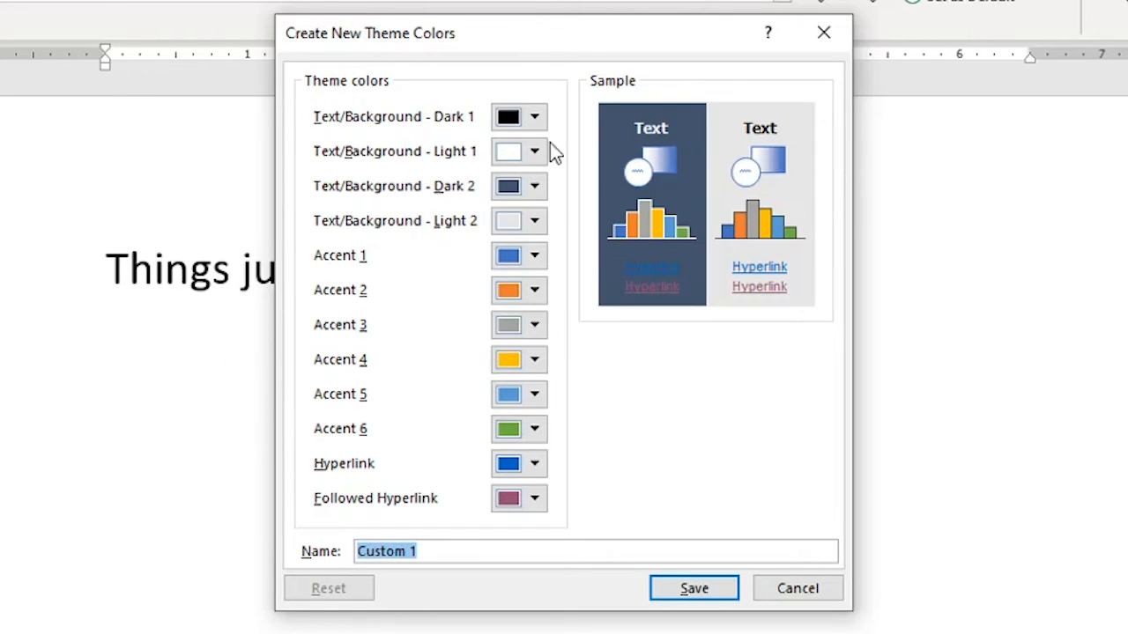
left_click(534, 117)
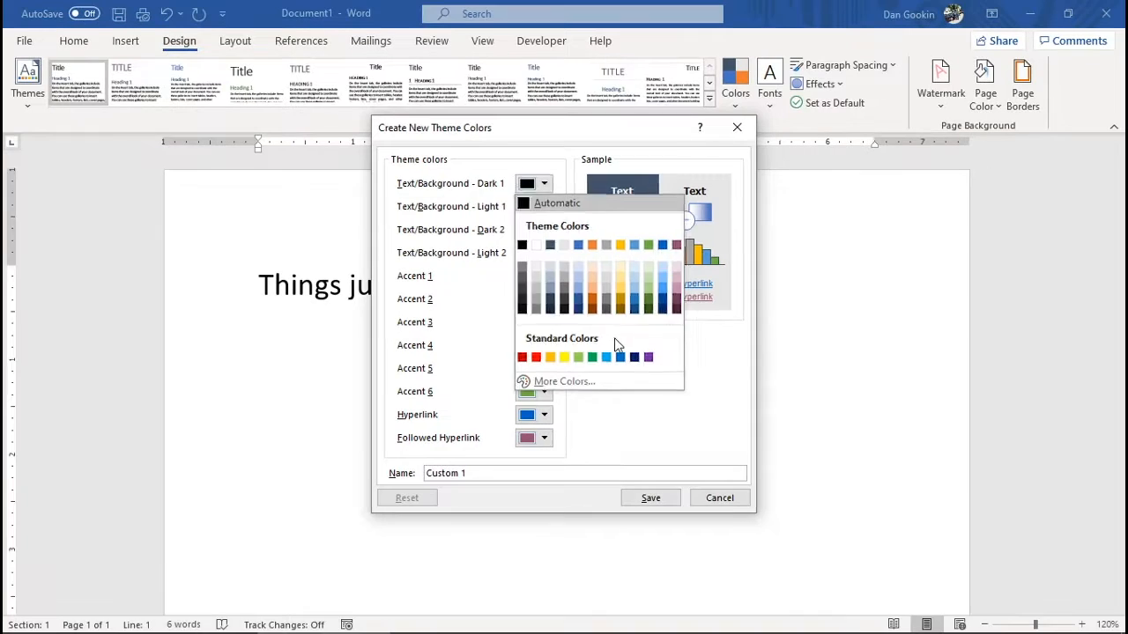
left_click(694, 431)
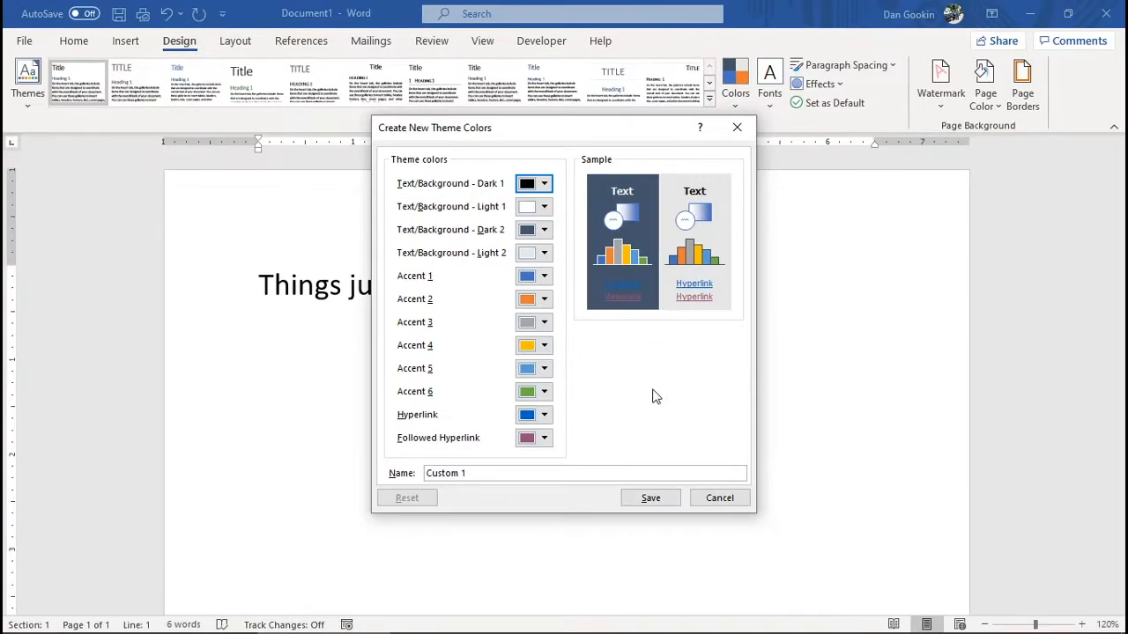
left_click(720, 498)
Step: Select the word "color" in the sentence and choose a light pink from the standard honeycomb palette of additional font colors
double_click(616, 284)
left_click(74, 42)
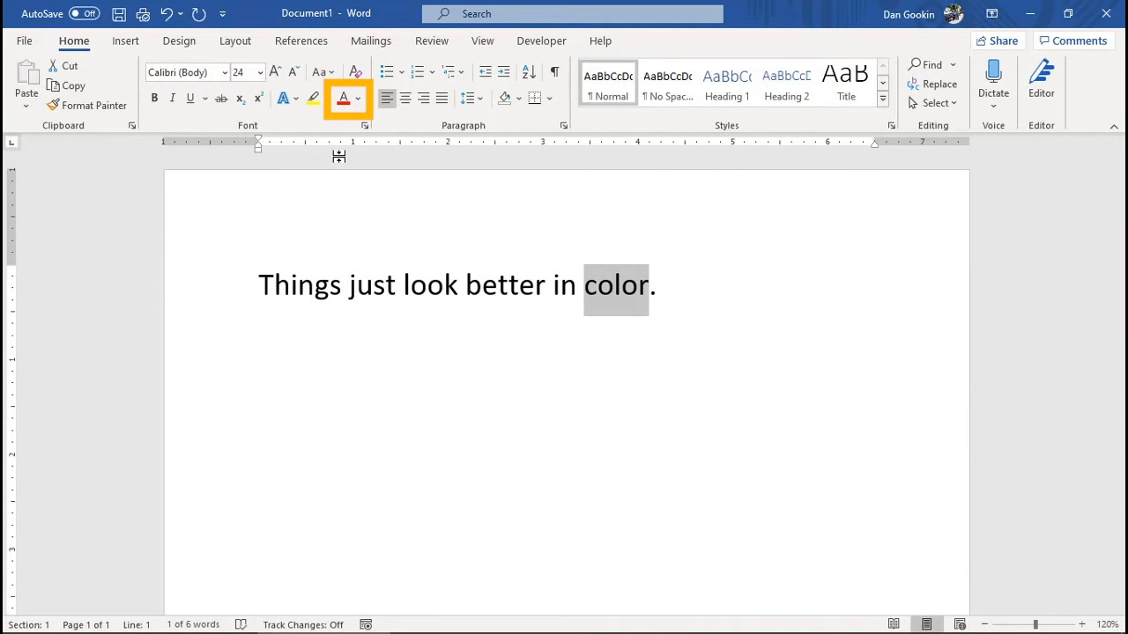
left_click(358, 102)
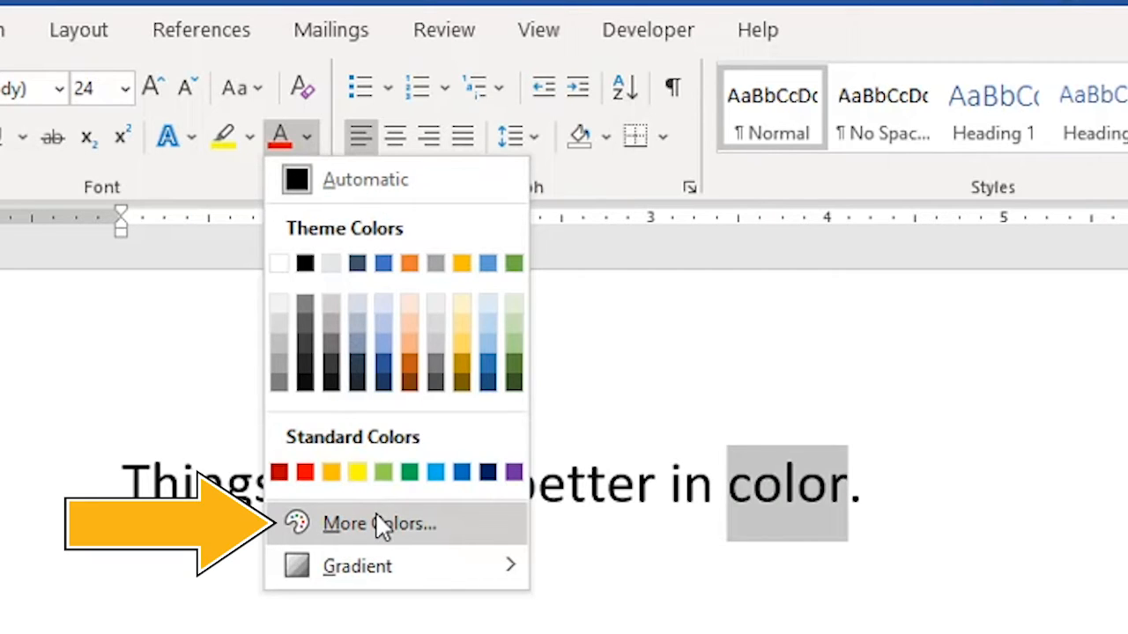
left_click(449, 538)
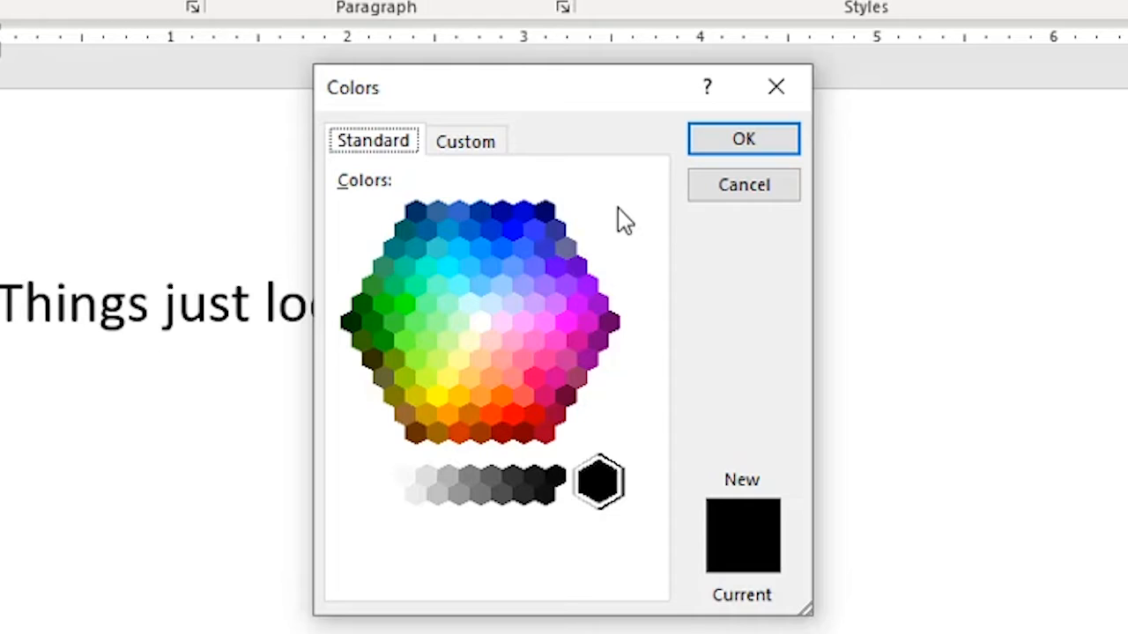
left_click(512, 342)
left_click(437, 286)
left_click(533, 412)
left_click(544, 356)
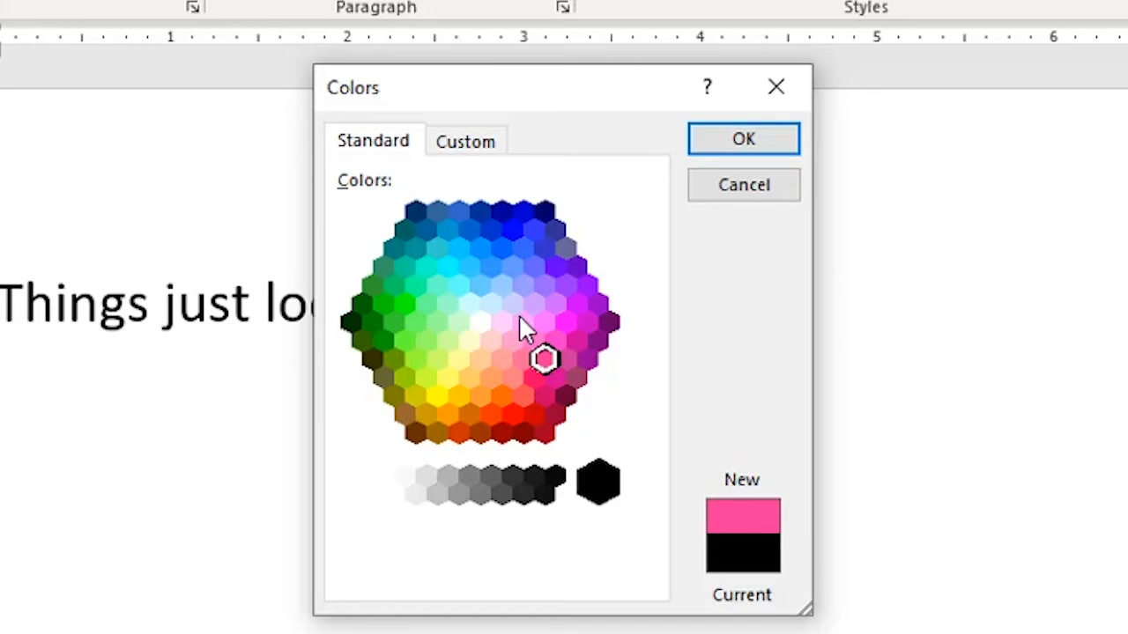
left_click(523, 325)
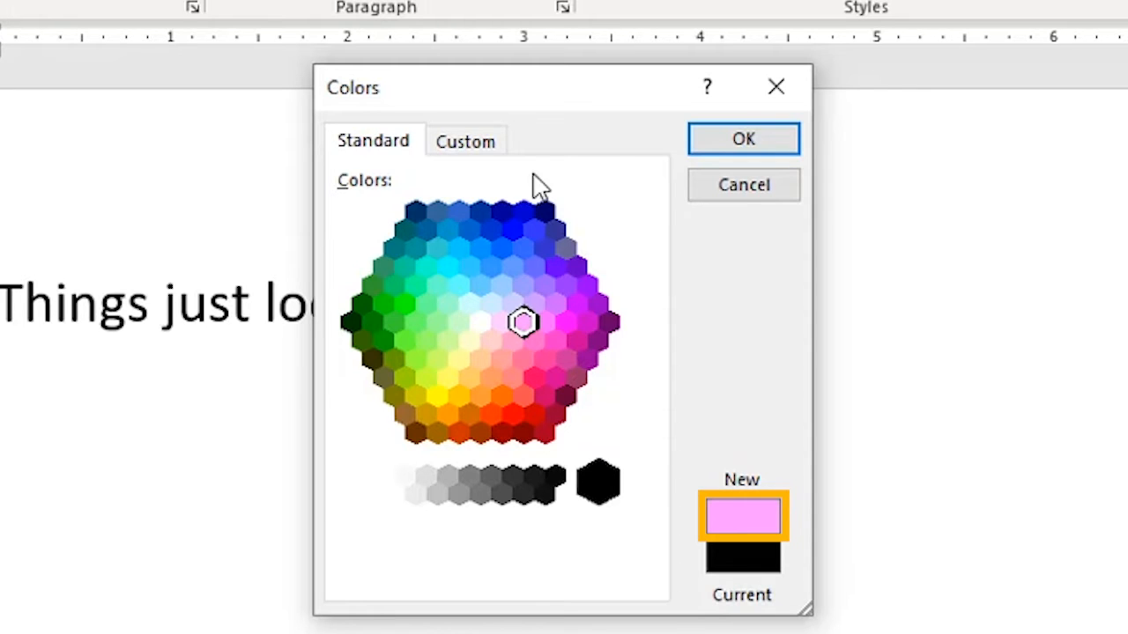
Step: Pick a custom pink from the color spectrum and darken it to RGB 238, 54, 190
left_click(477, 148)
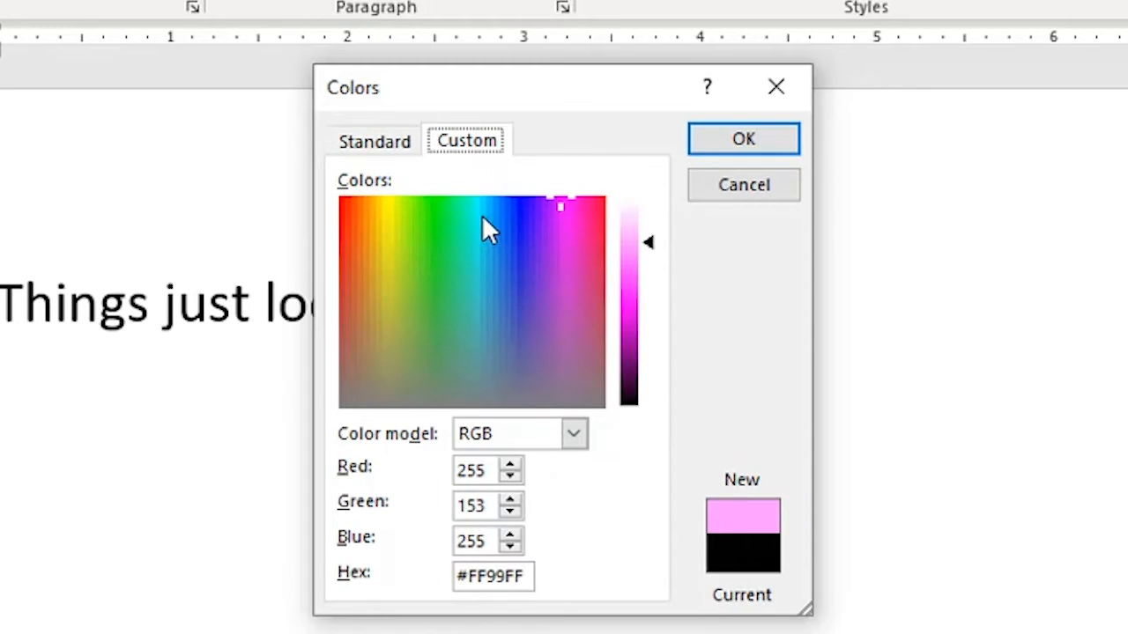
left_click_drag(466, 265, 571, 228)
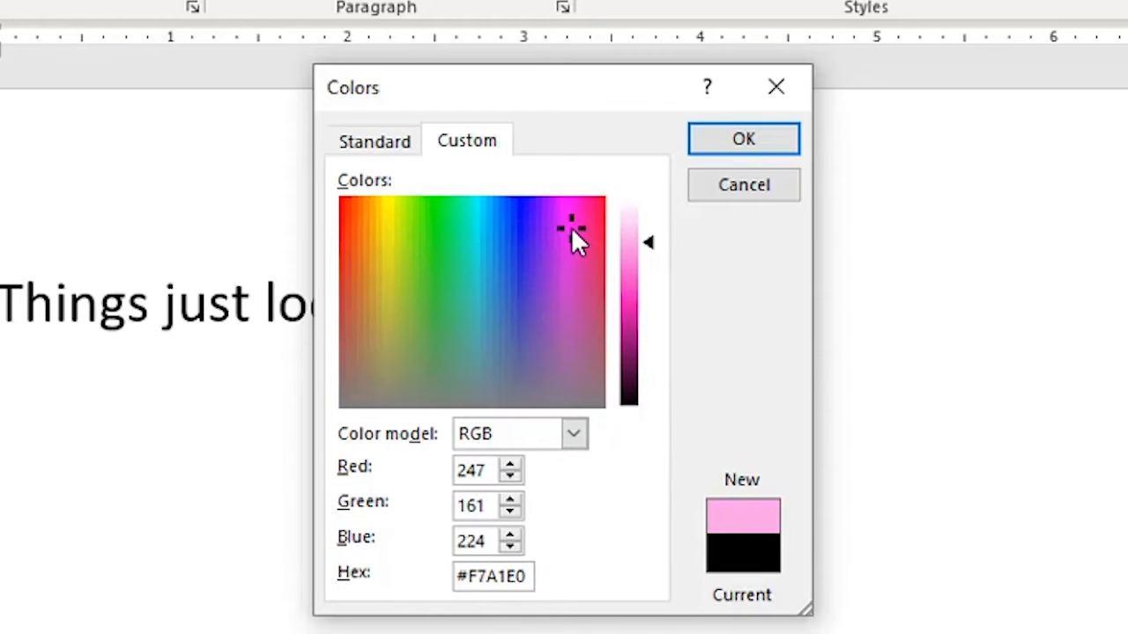
left_click_drag(647, 245, 652, 289)
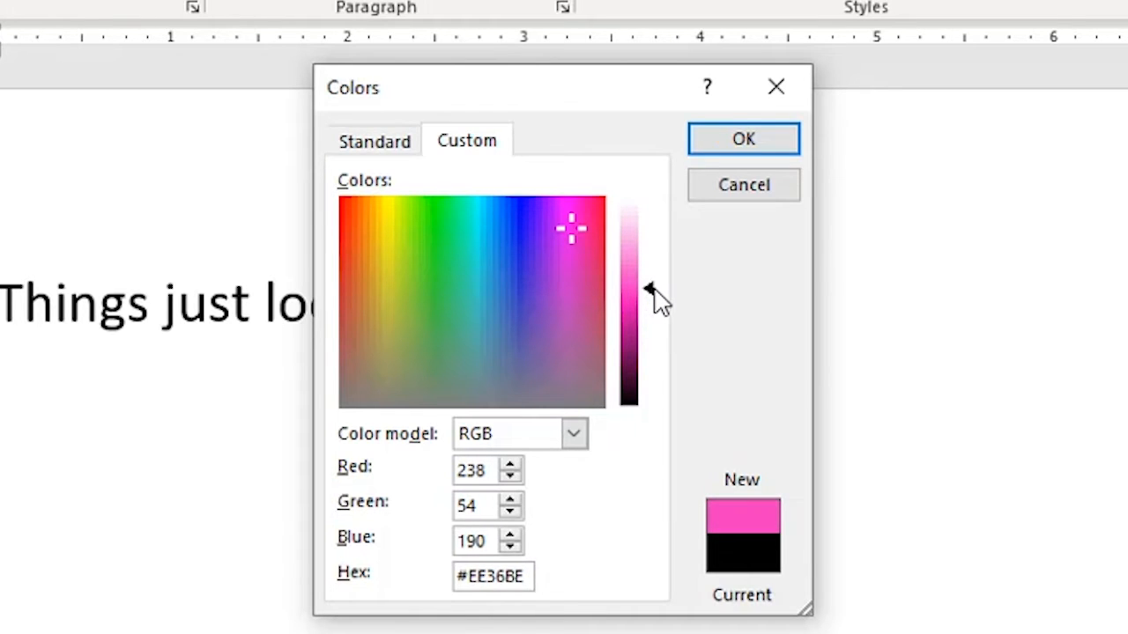
Step: Fine-tune the custom color's RGB components to red 238, green 56 and blue 190
left_click(510, 476)
left_click(510, 499)
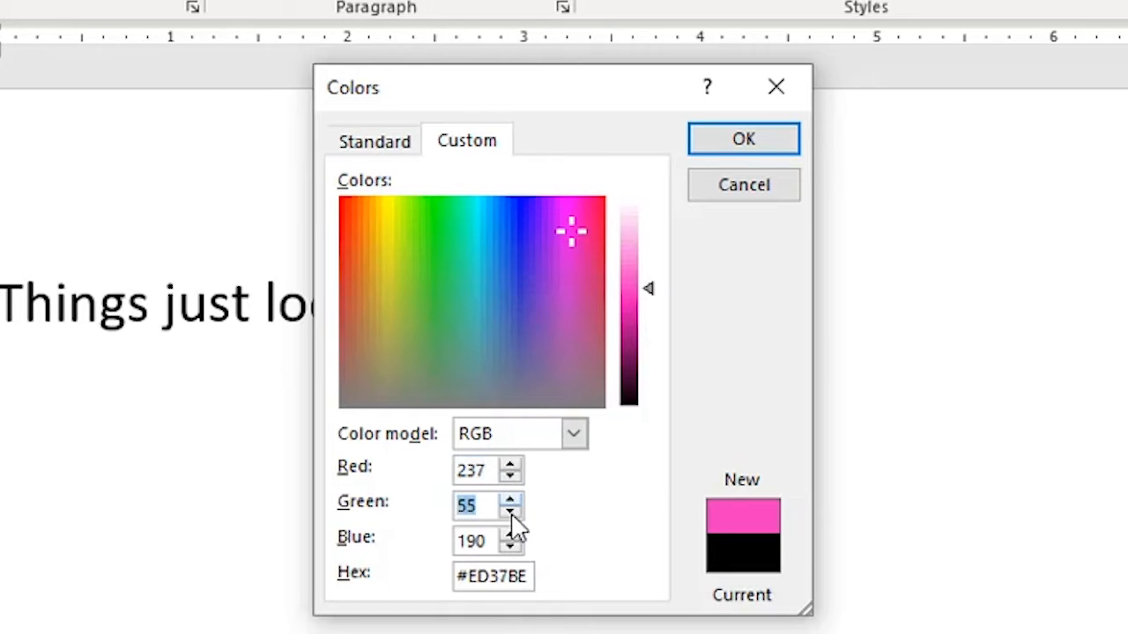
left_click(510, 535)
left_click(510, 546)
left_click(511, 499)
left_click(510, 465)
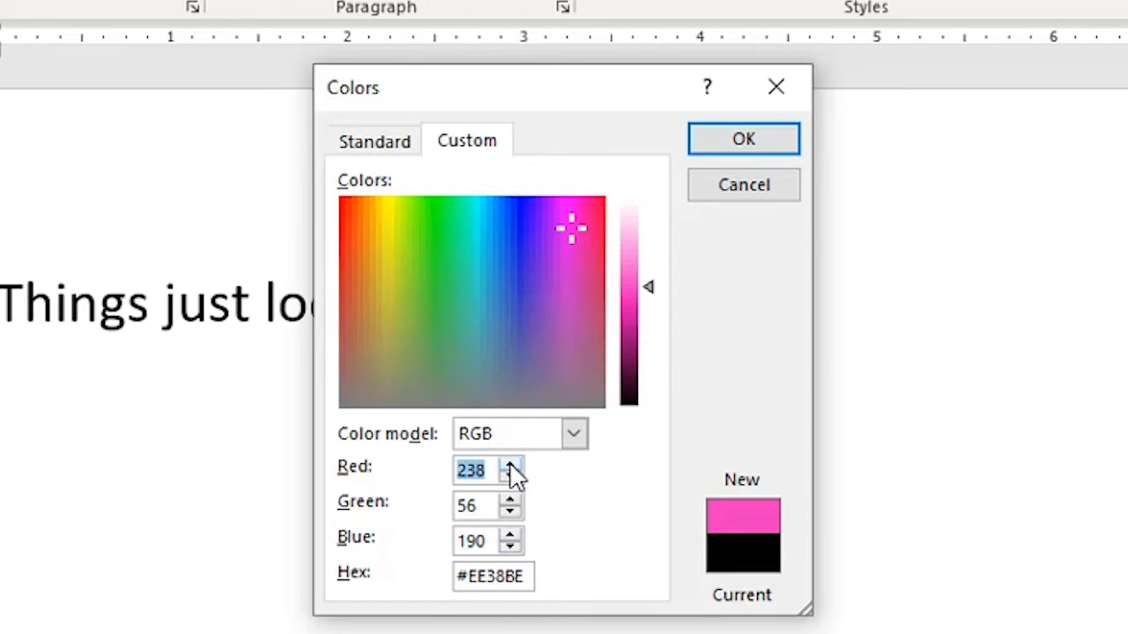
Step: Switch the color model to HSL, set hue 225, saturation 216 and luminance 149, and apply the color to the selected word
left_click(577, 436)
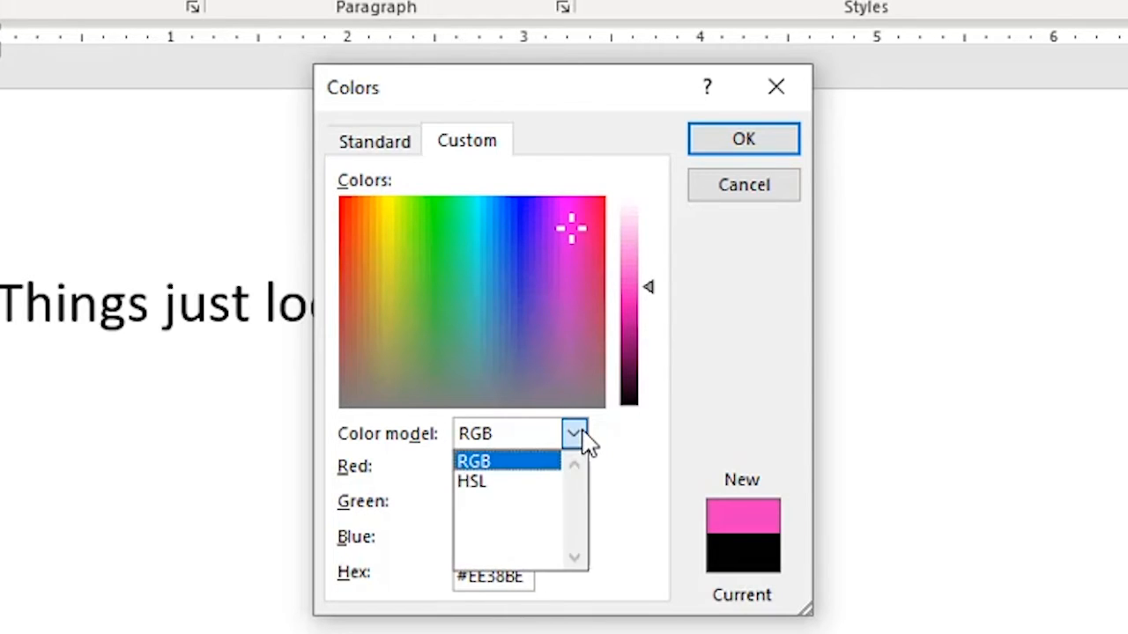
left_click(493, 482)
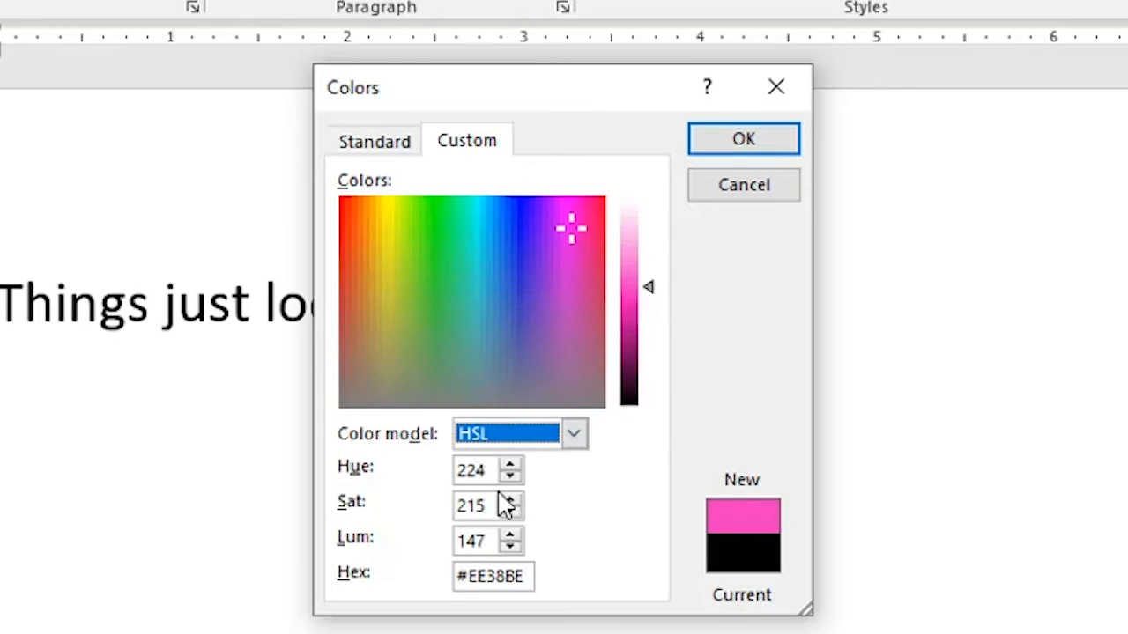
left_click(511, 534)
left_click(510, 534)
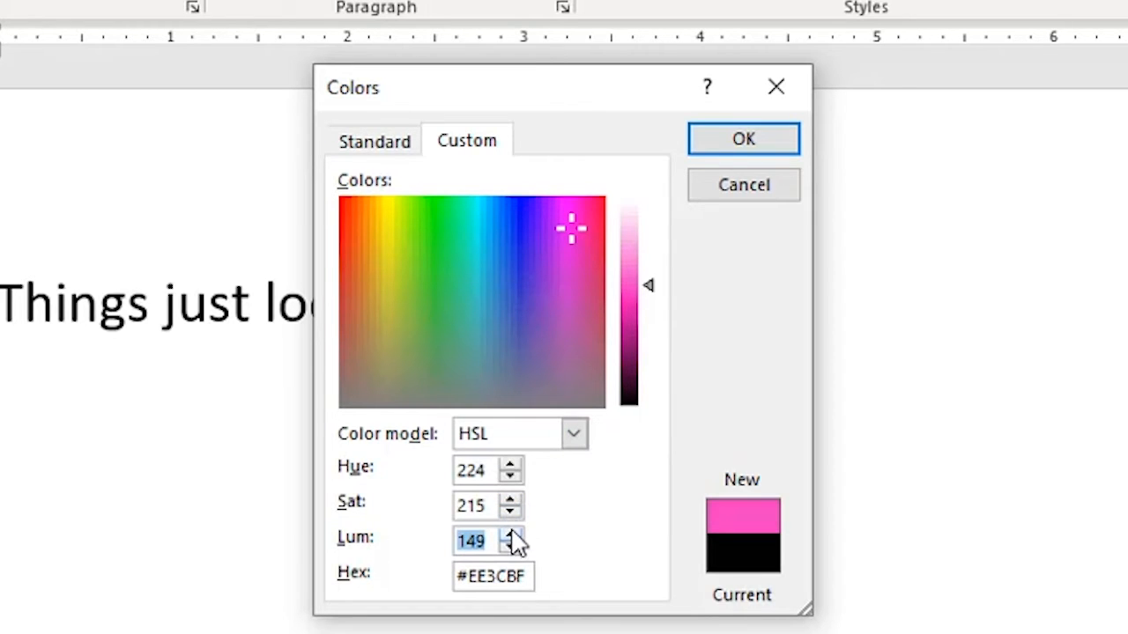
left_click(510, 498)
left_click(510, 465)
left_click_drag(526, 575, 455, 575)
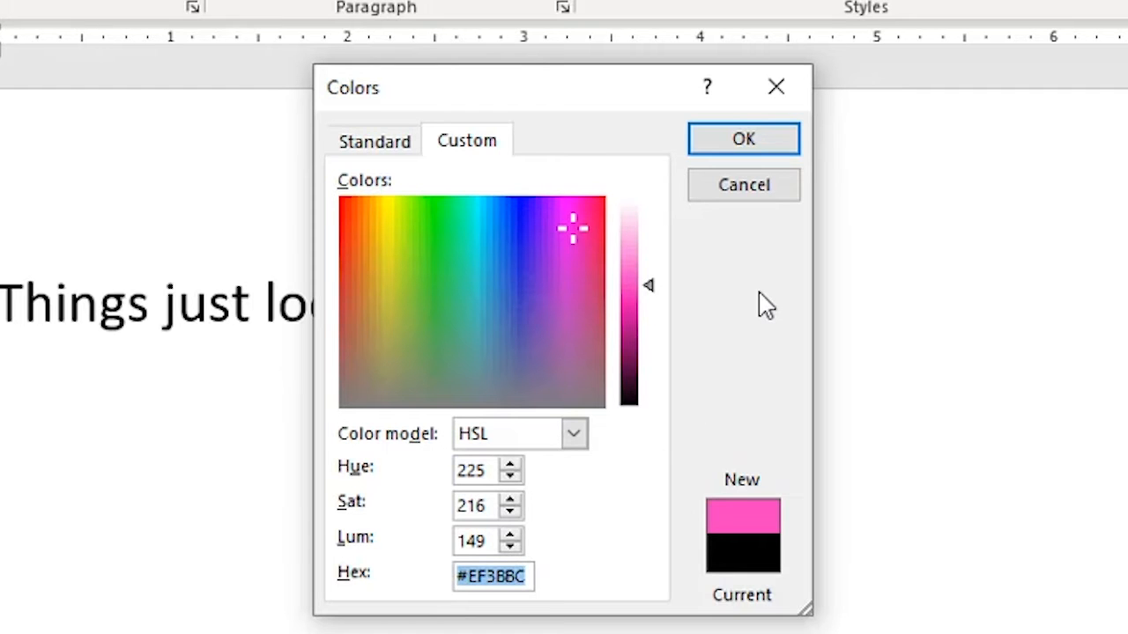
left_click(744, 144)
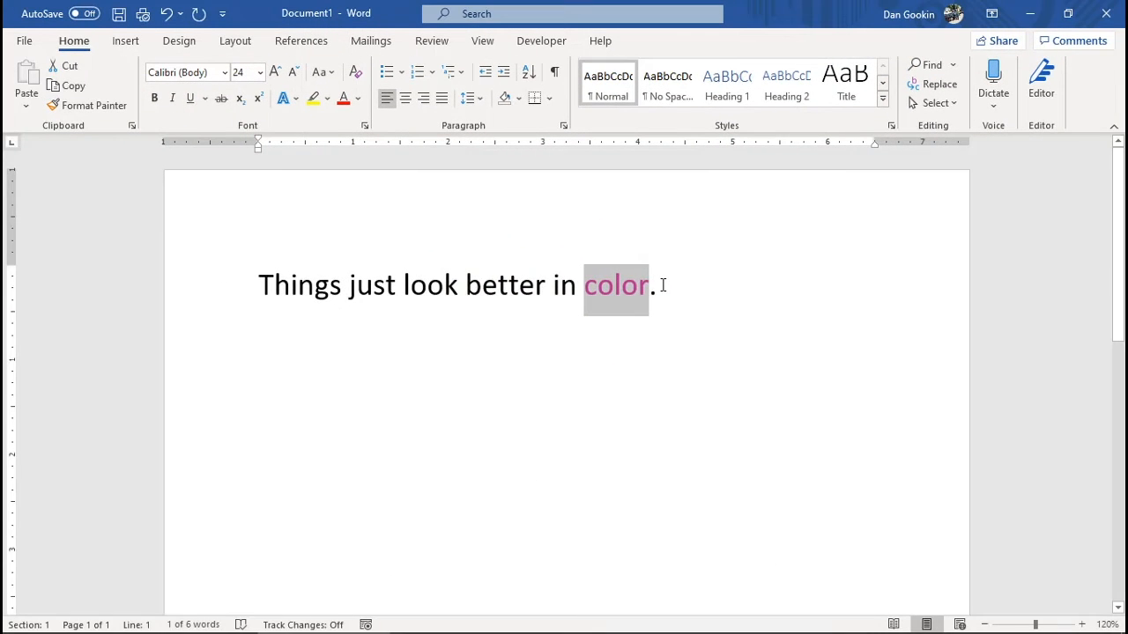
left_click(662, 285)
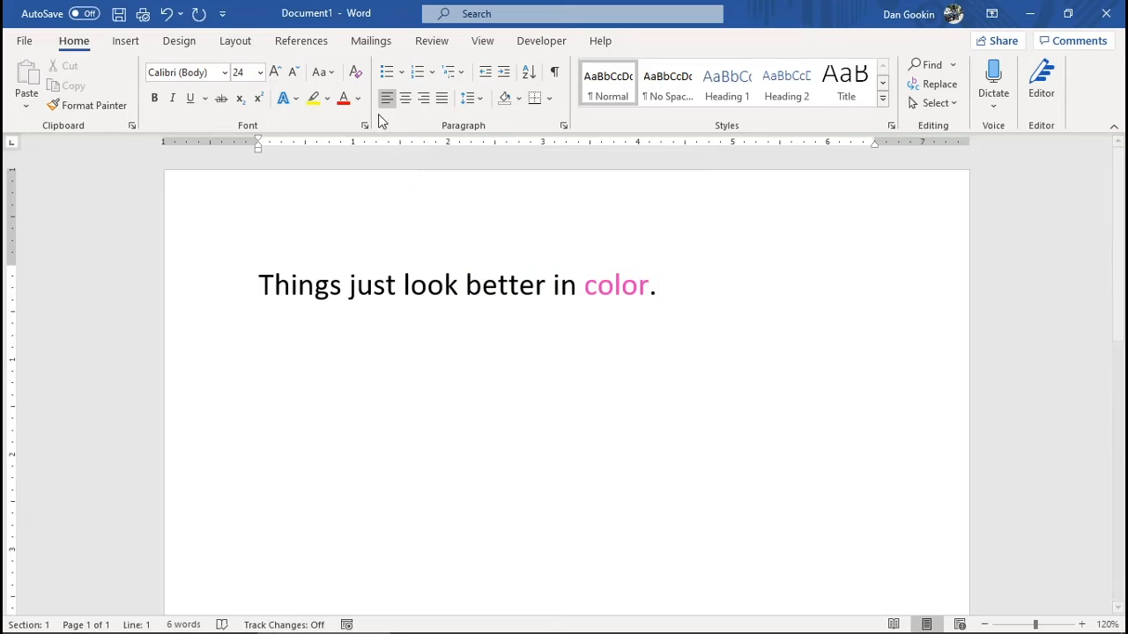
left_click(357, 99)
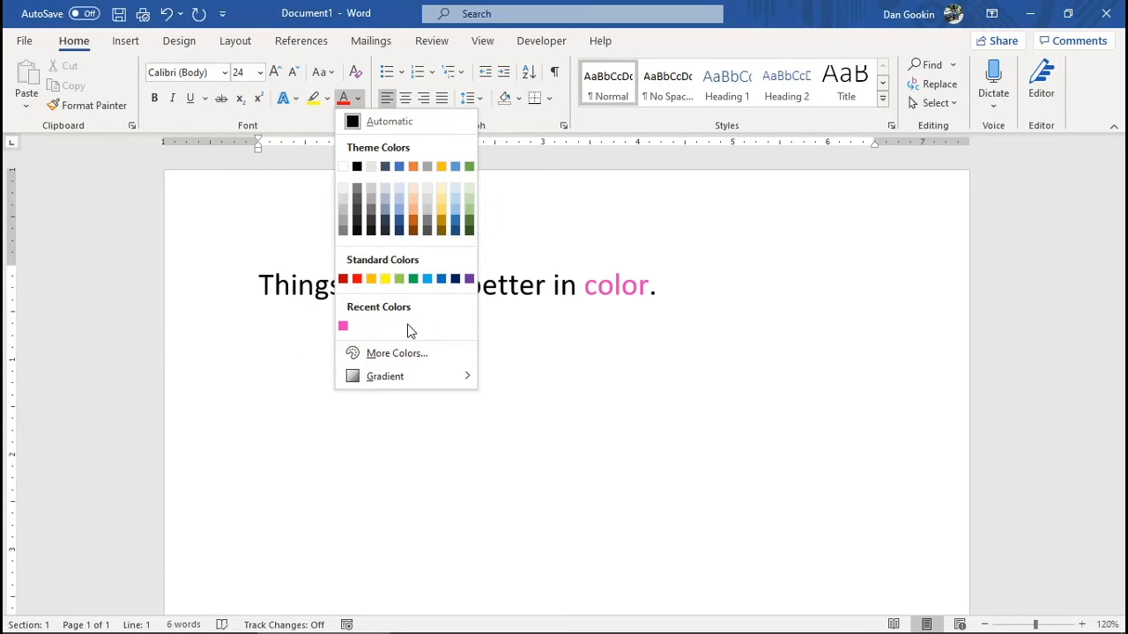
left_click(579, 310)
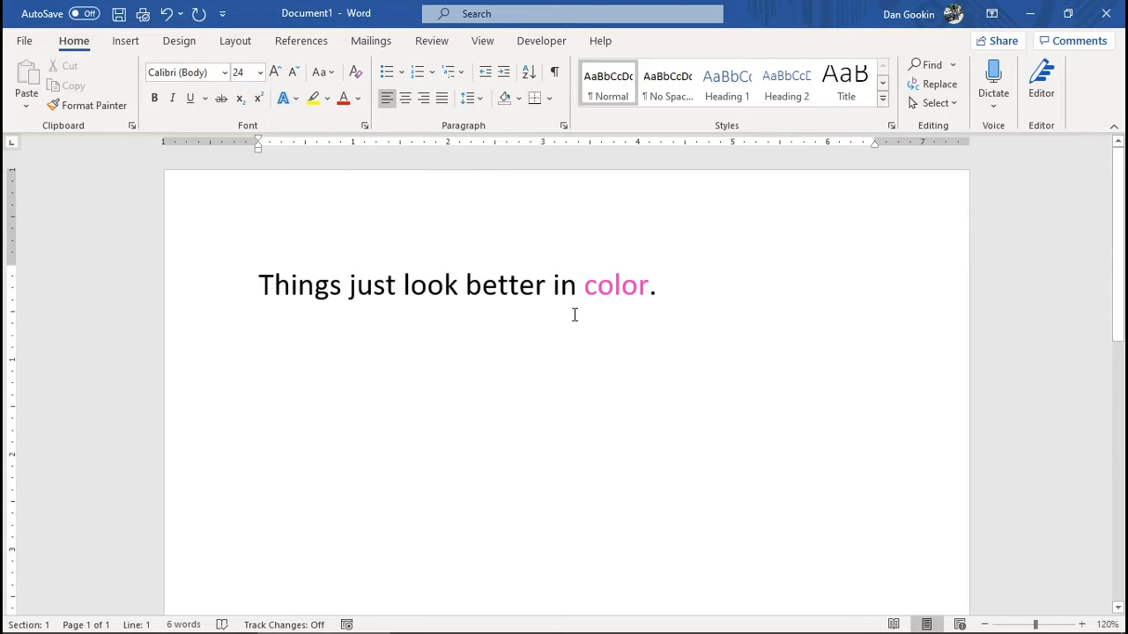
left_click(358, 98)
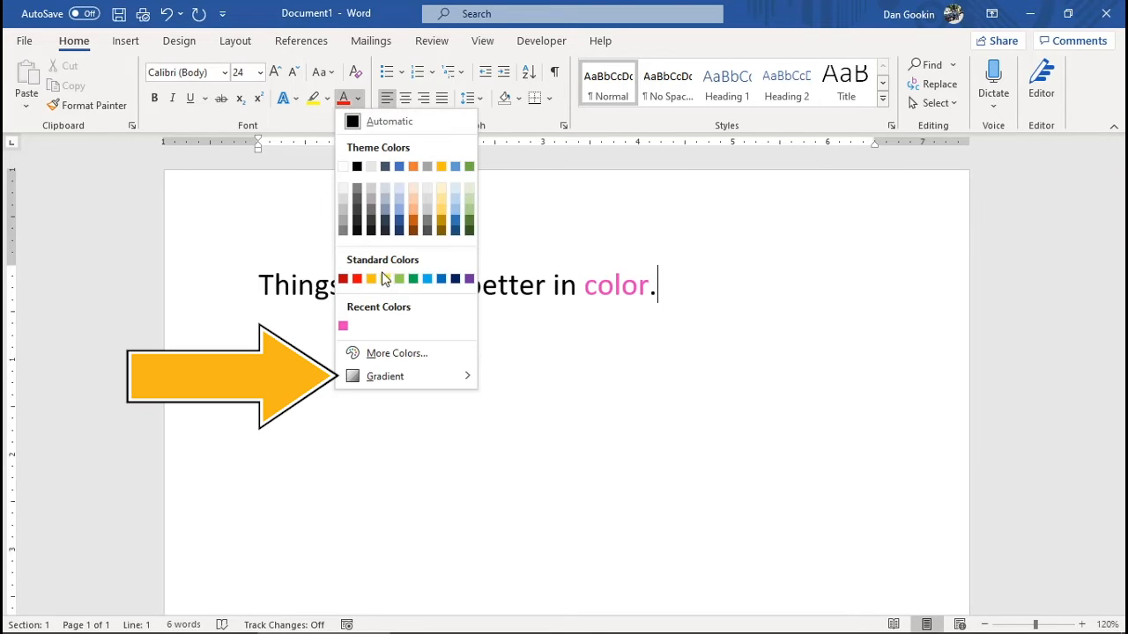
mouse_move(411, 376)
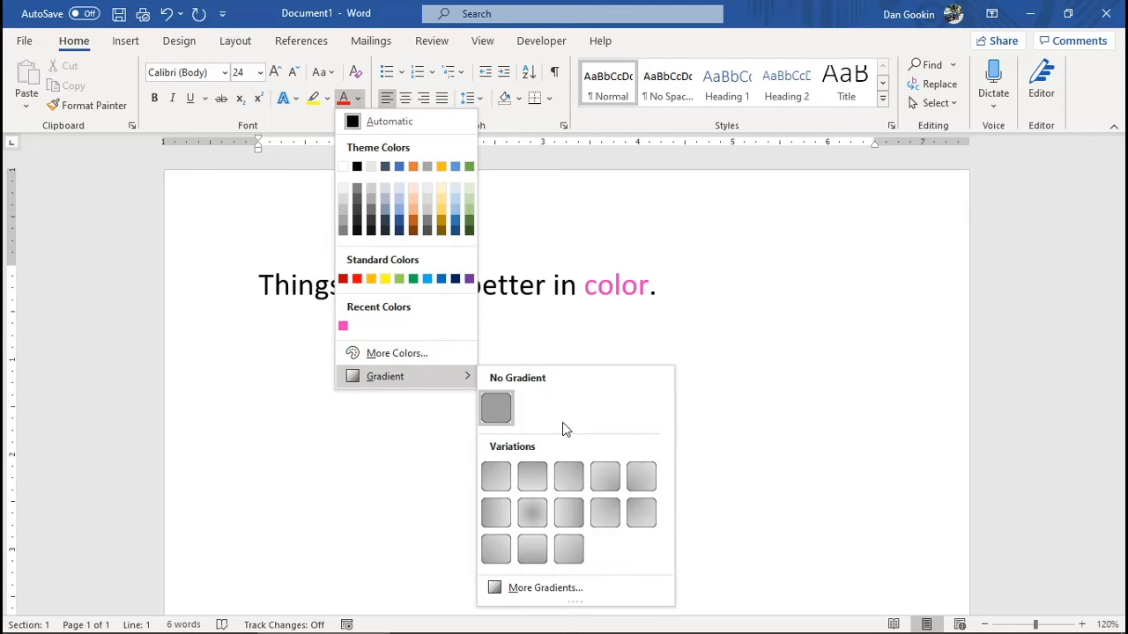
left_click(560, 328)
Step: Draw a rectangle about 4.19" wide and 1.92" high below the sentence
left_click(129, 44)
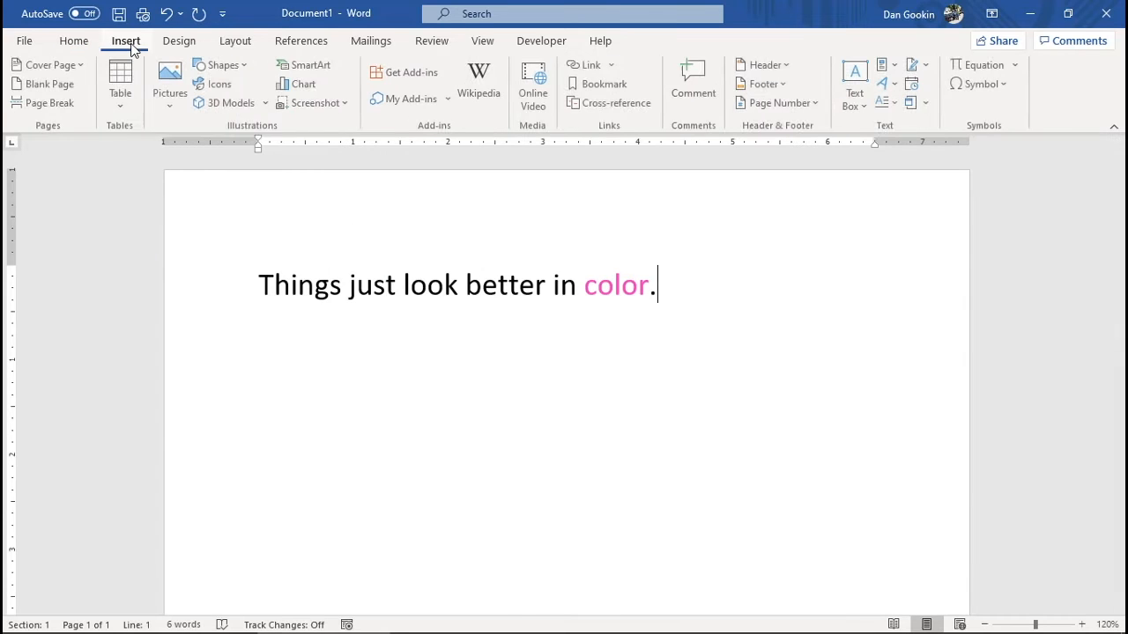
left_click(246, 69)
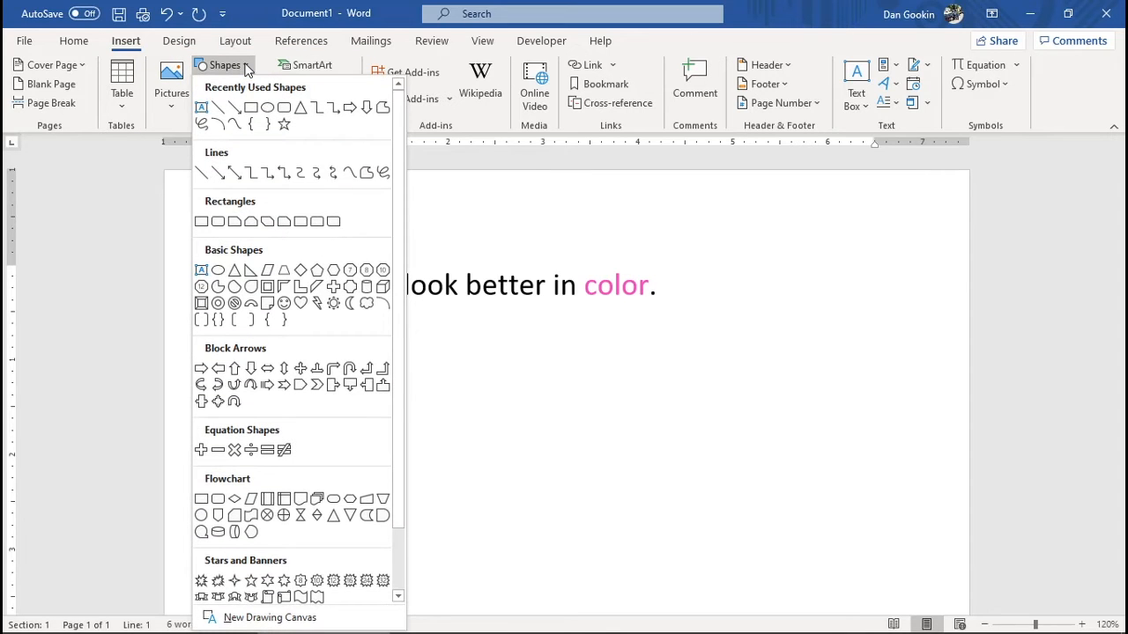
left_click(204, 225)
left_click_drag(375, 346, 773, 530)
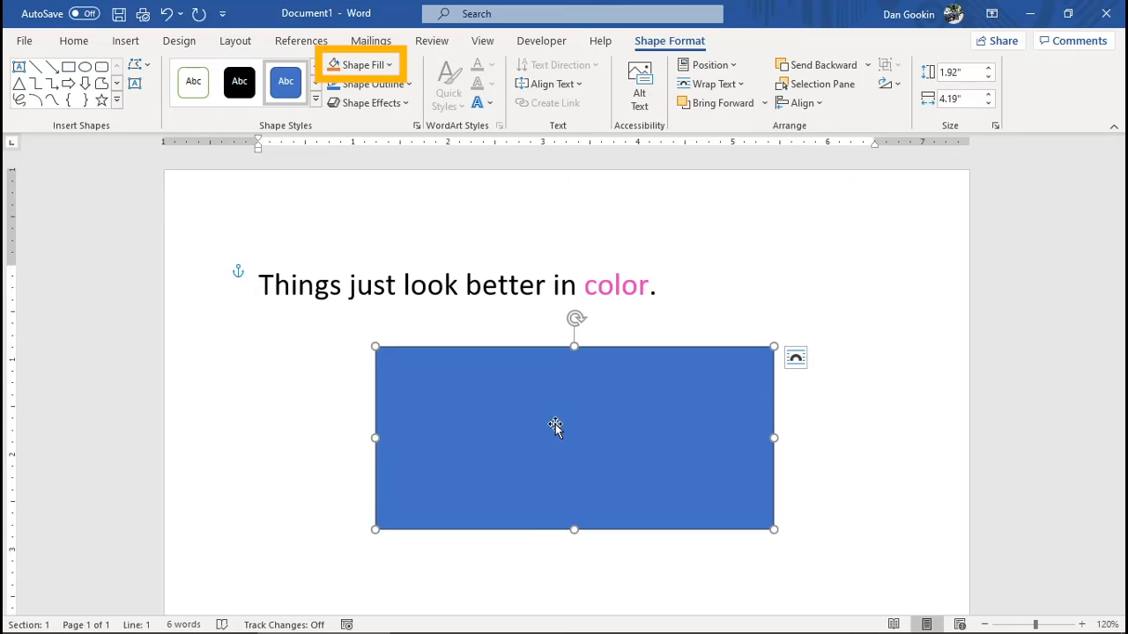
Step: Fill the rectangle with the light gradient variation that is darkest at its upper-right corner
left_click(390, 67)
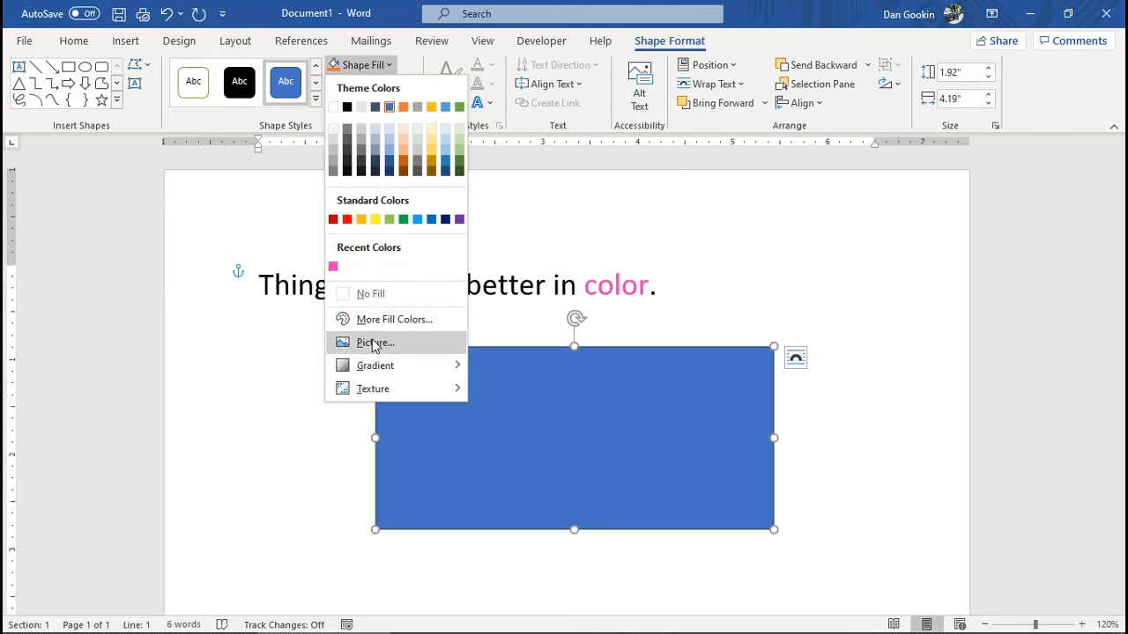
mouse_move(365, 397)
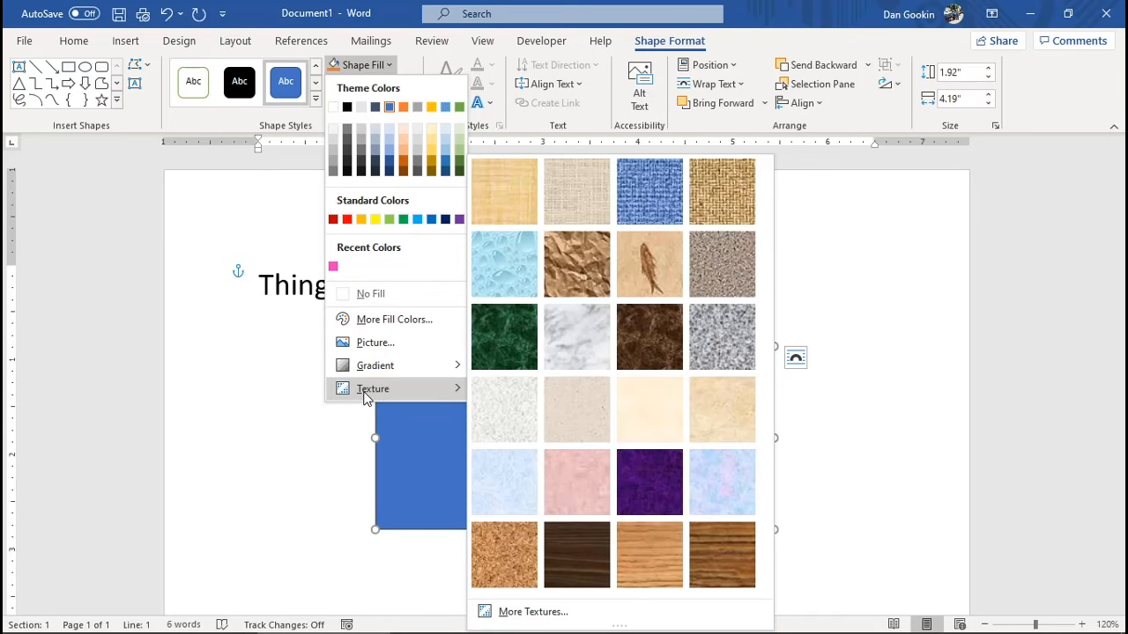
mouse_move(370, 368)
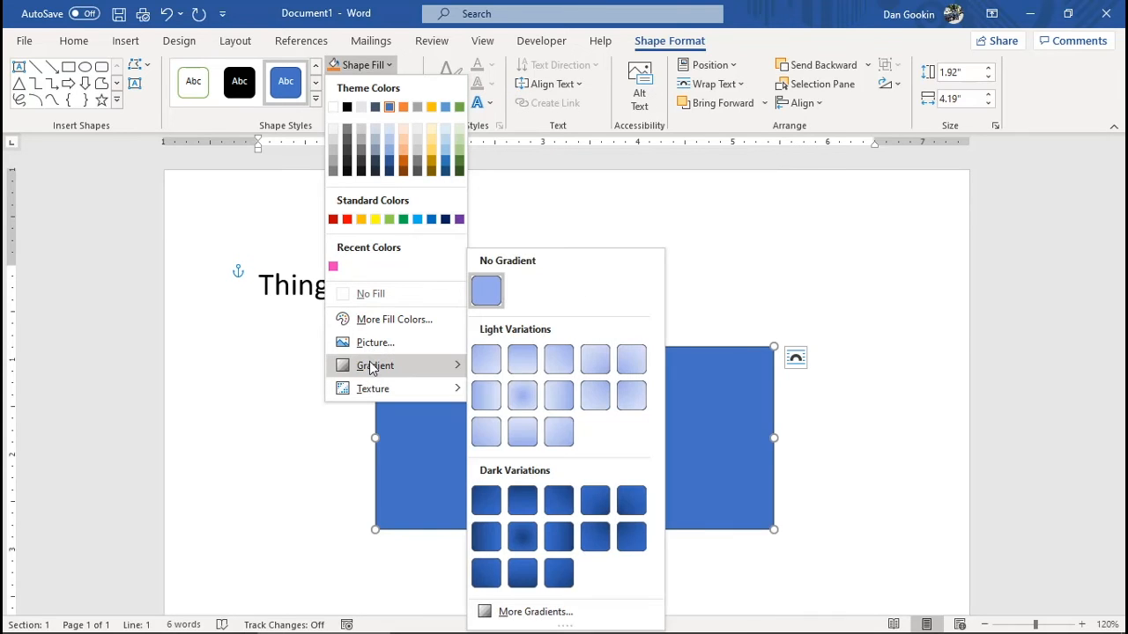
left_click(596, 397)
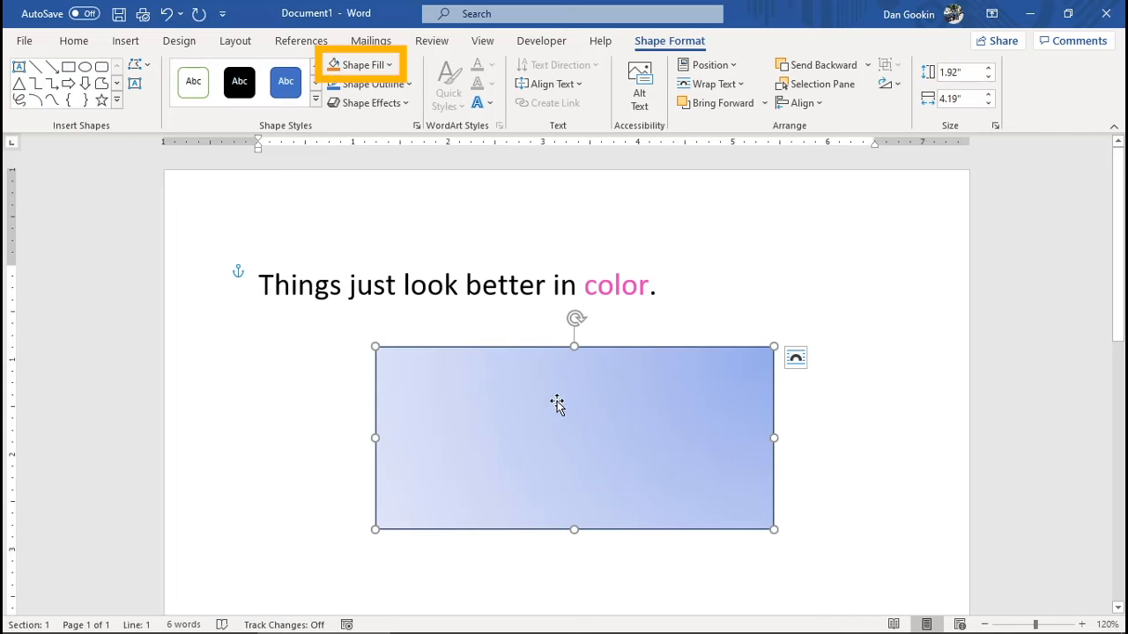
Step: In the rectangle's detailed gradient settings, shift the middle stop slightly toward the light end and recolor the 100% stop standard orange
left_click(386, 69)
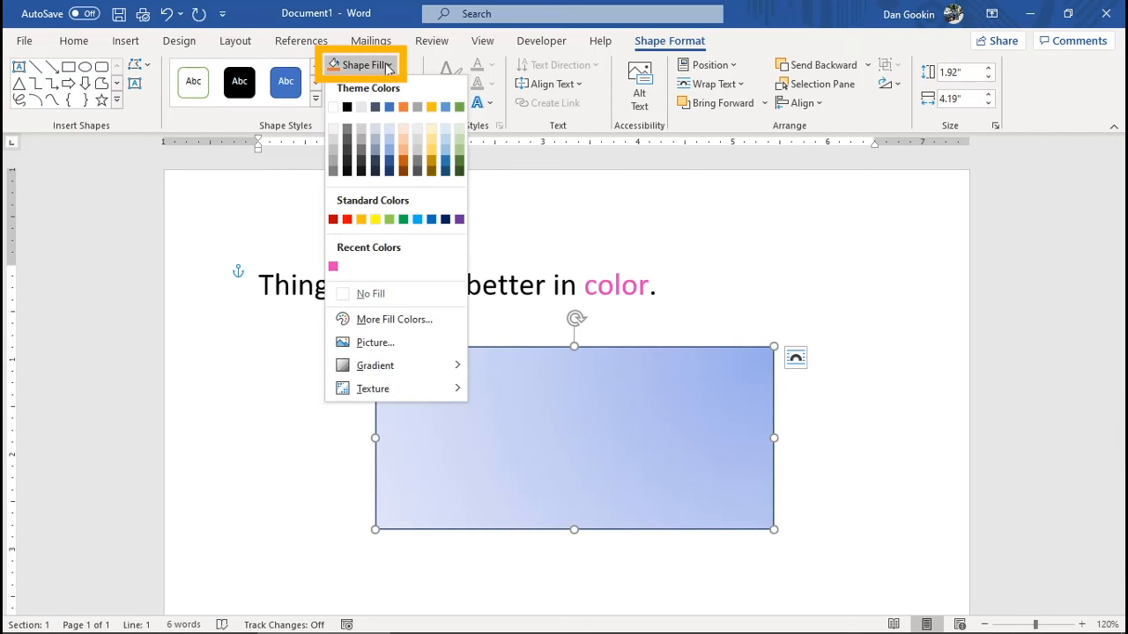
mouse_move(401, 376)
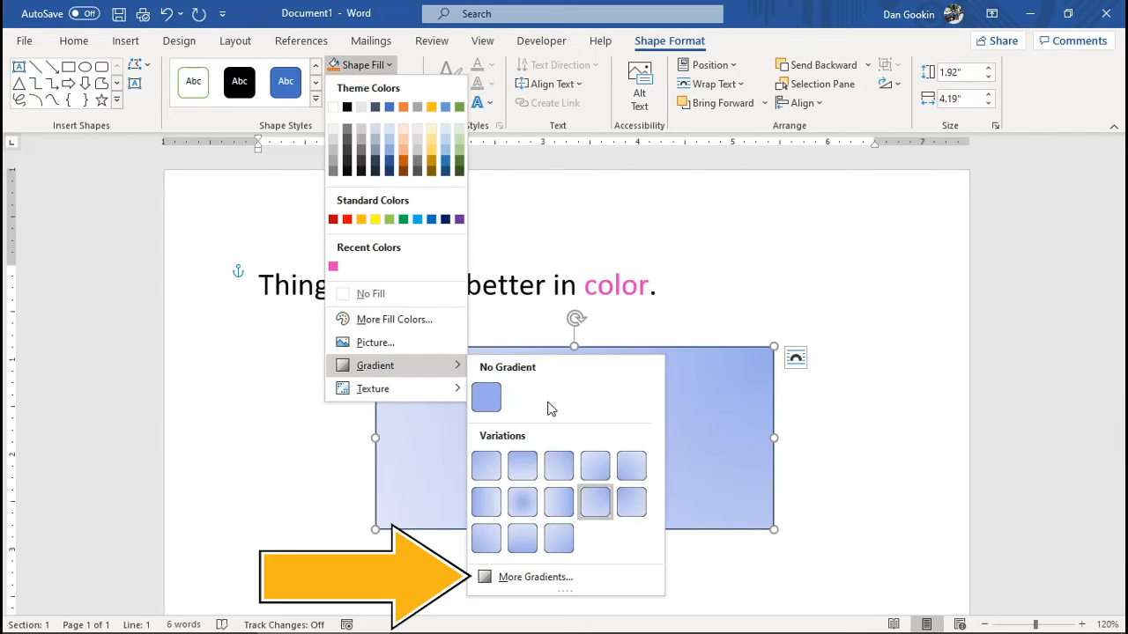
left_click(568, 577)
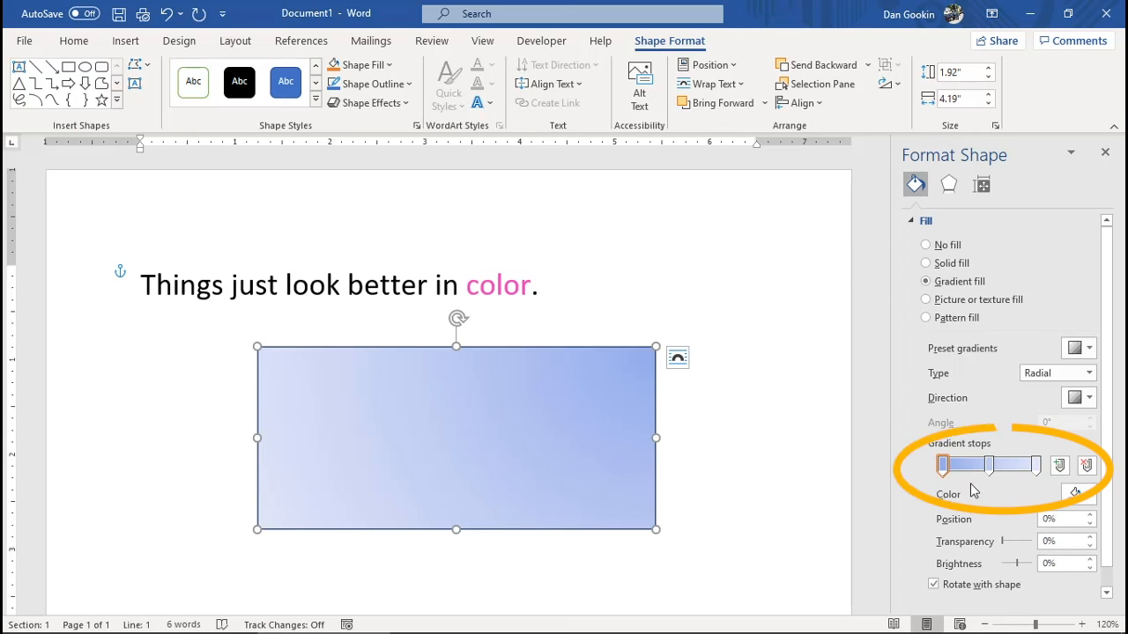
left_click(991, 466)
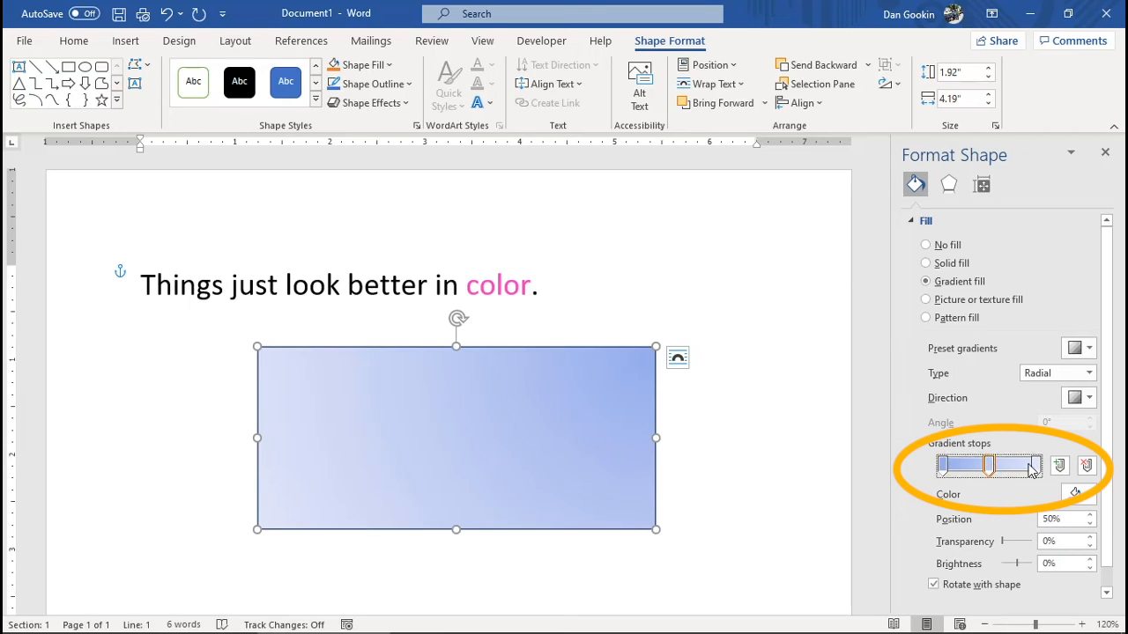
mouse_move(993, 474)
left_mouse_down()
mouse_move(948, 474)
mouse_move(1001, 479)
left_mouse_up()
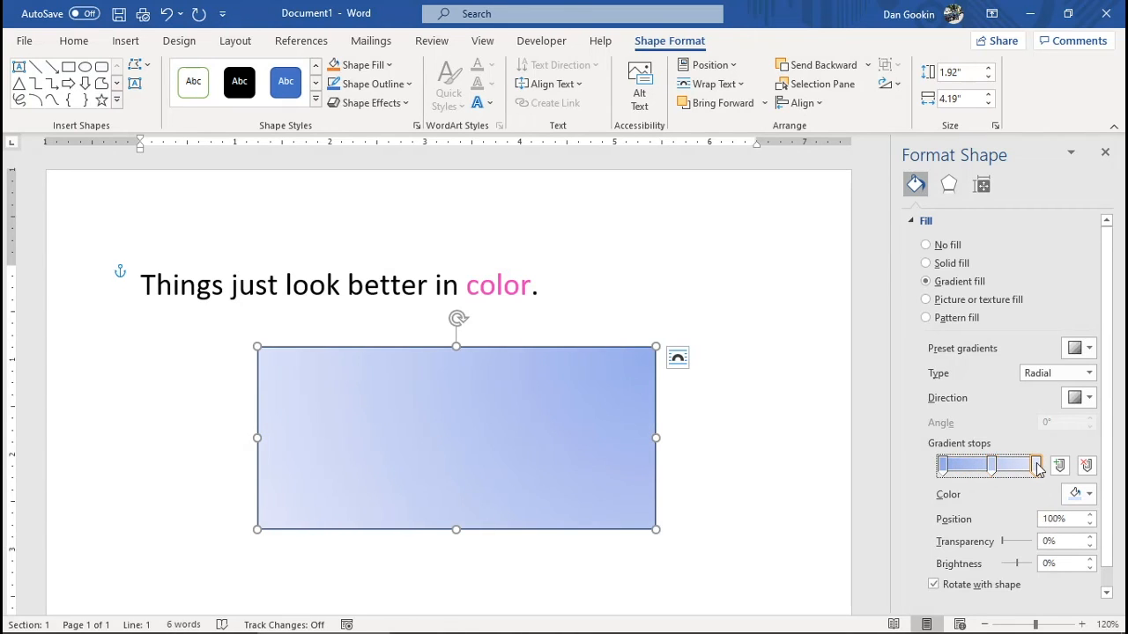
left_click(1089, 495)
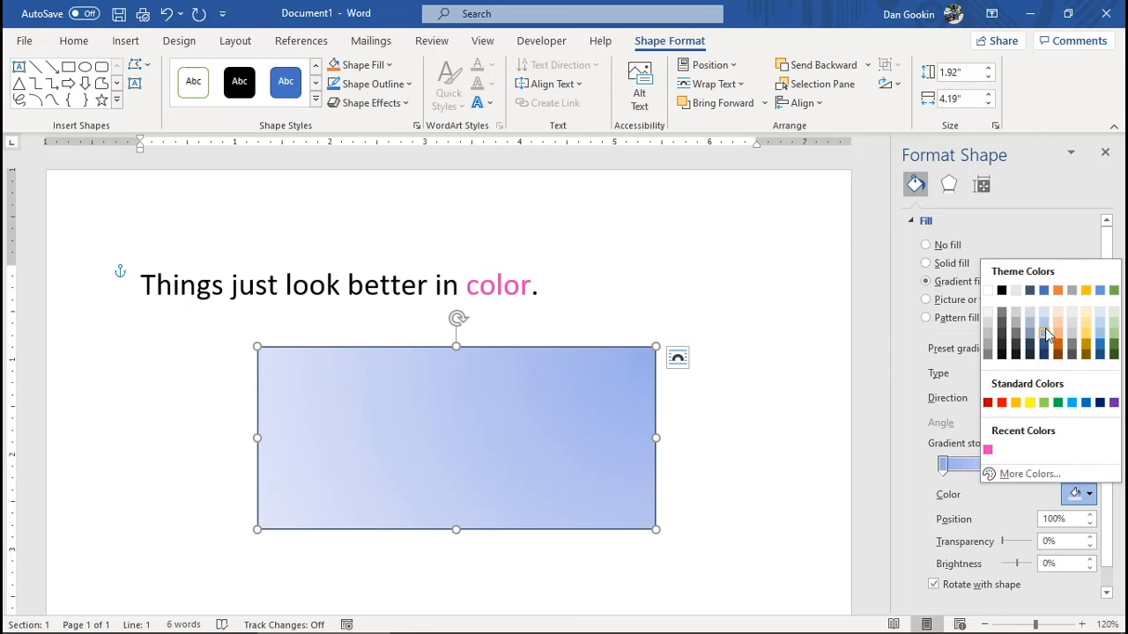
left_click(1015, 403)
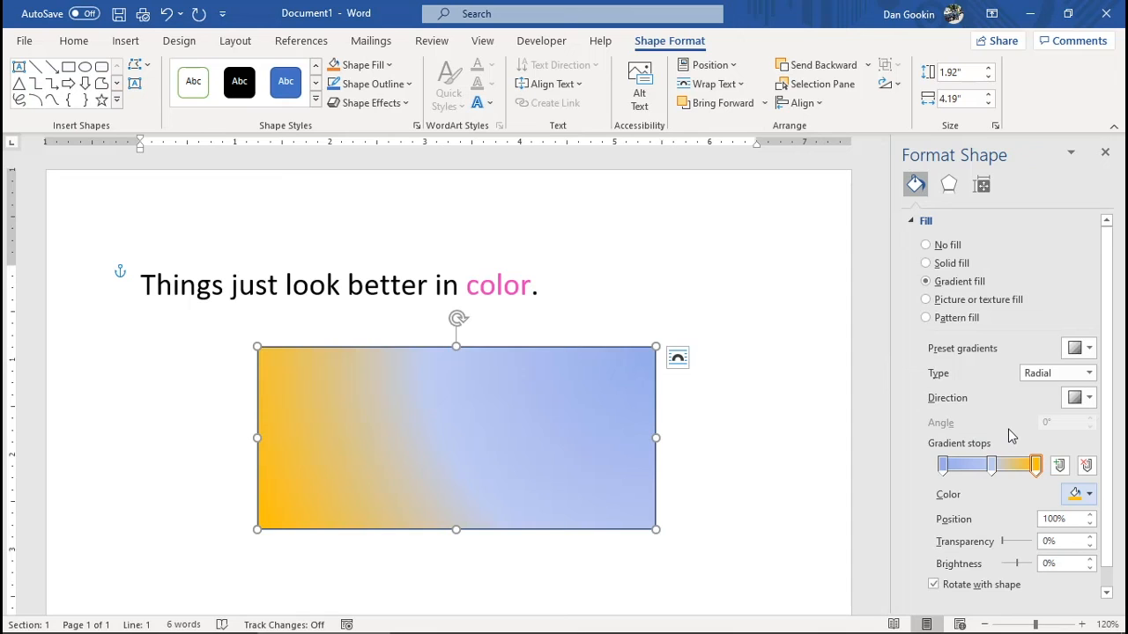